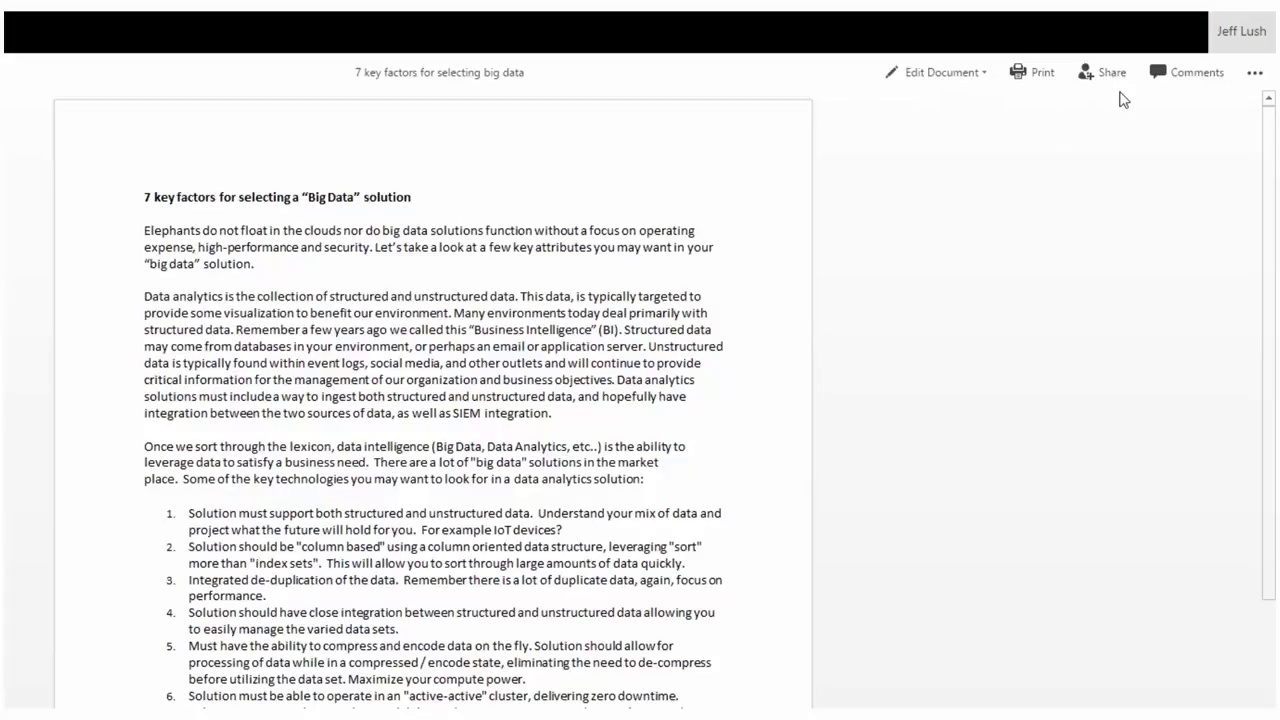
# Show the comments pane, try a new comment, and dismiss the select-text-first warning.
pyautogui.click(1187, 80)
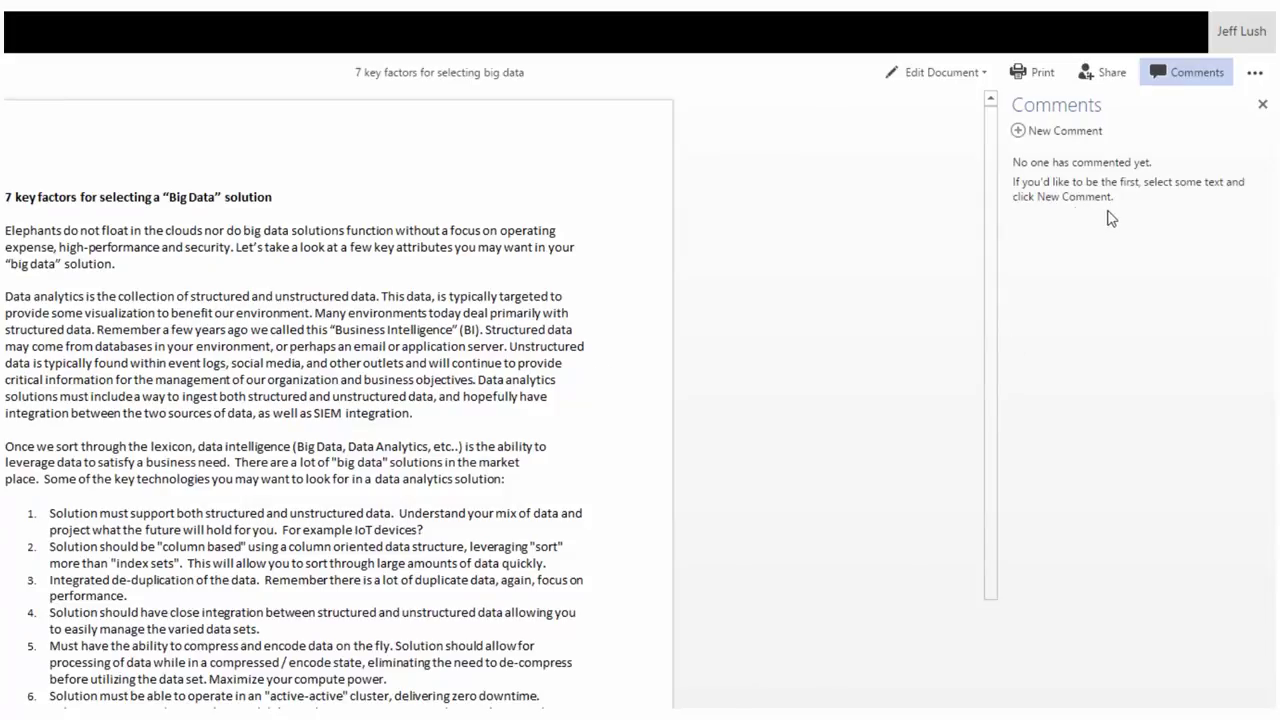
pyautogui.click(1021, 133)
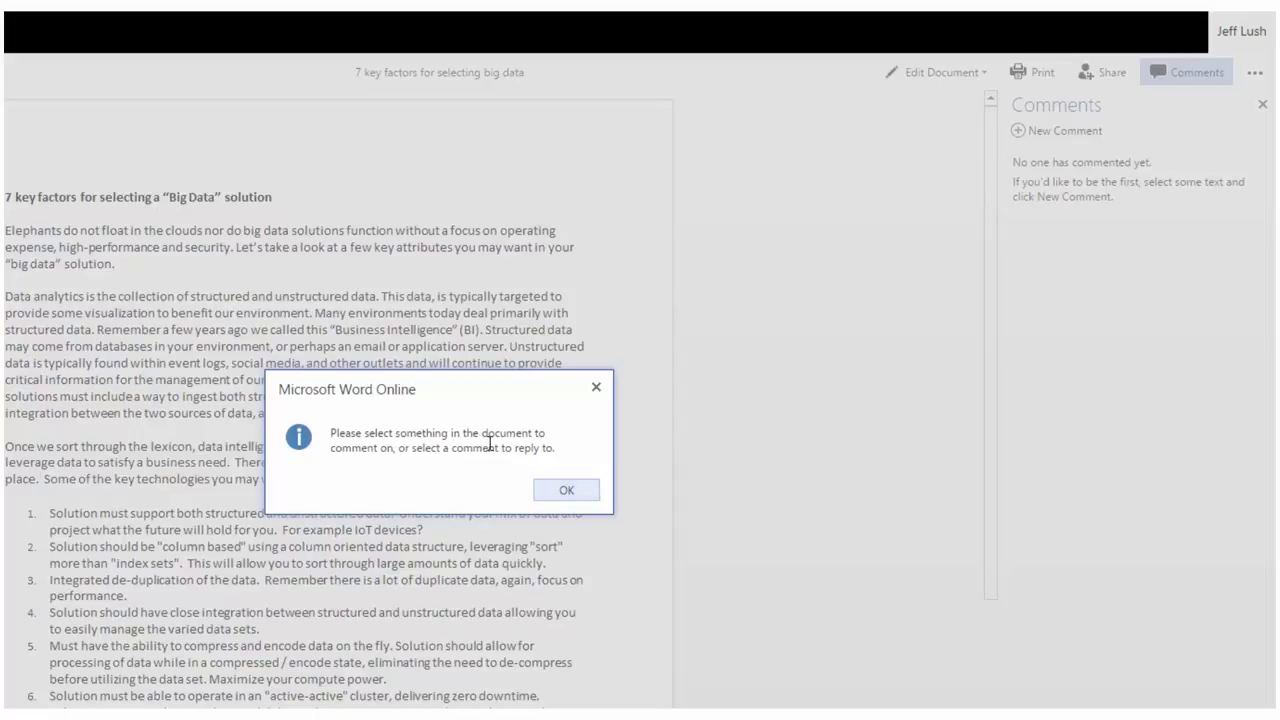
pyautogui.click(565, 492)
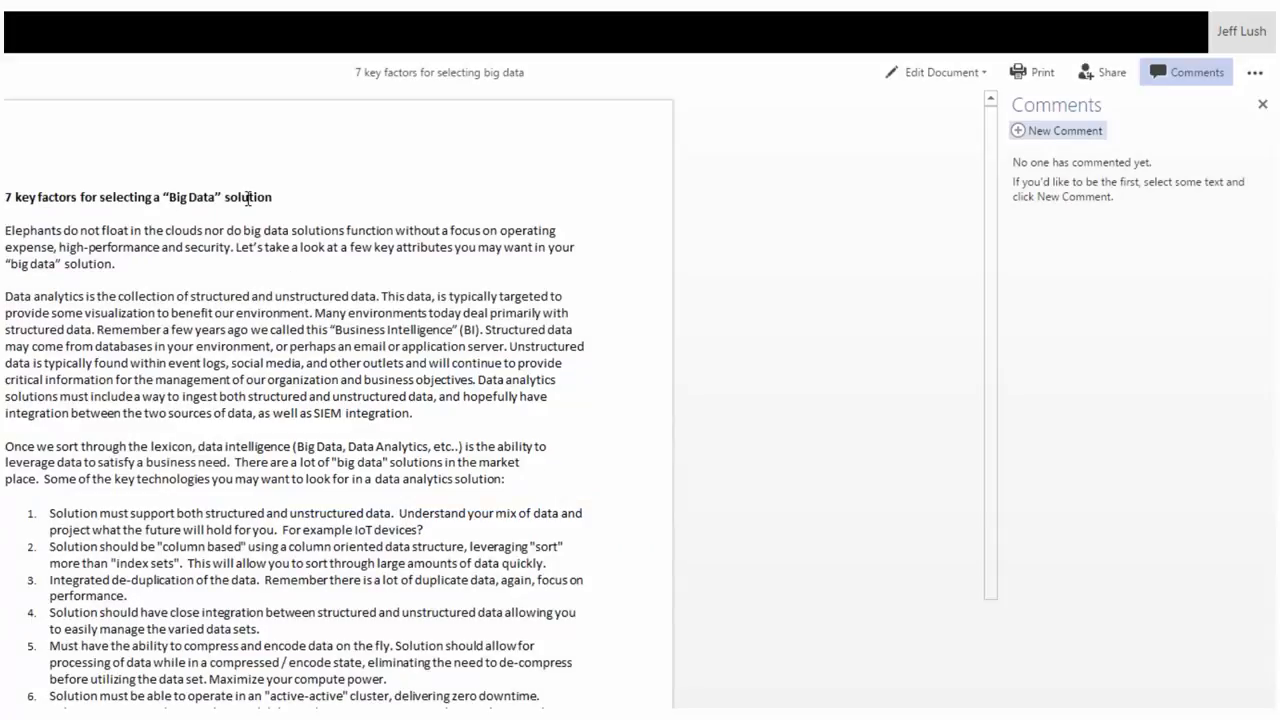
# Comment on the heading asking the colleague 'Should this say seven instead of 7?'.
pyautogui.tripleClick(270, 193)
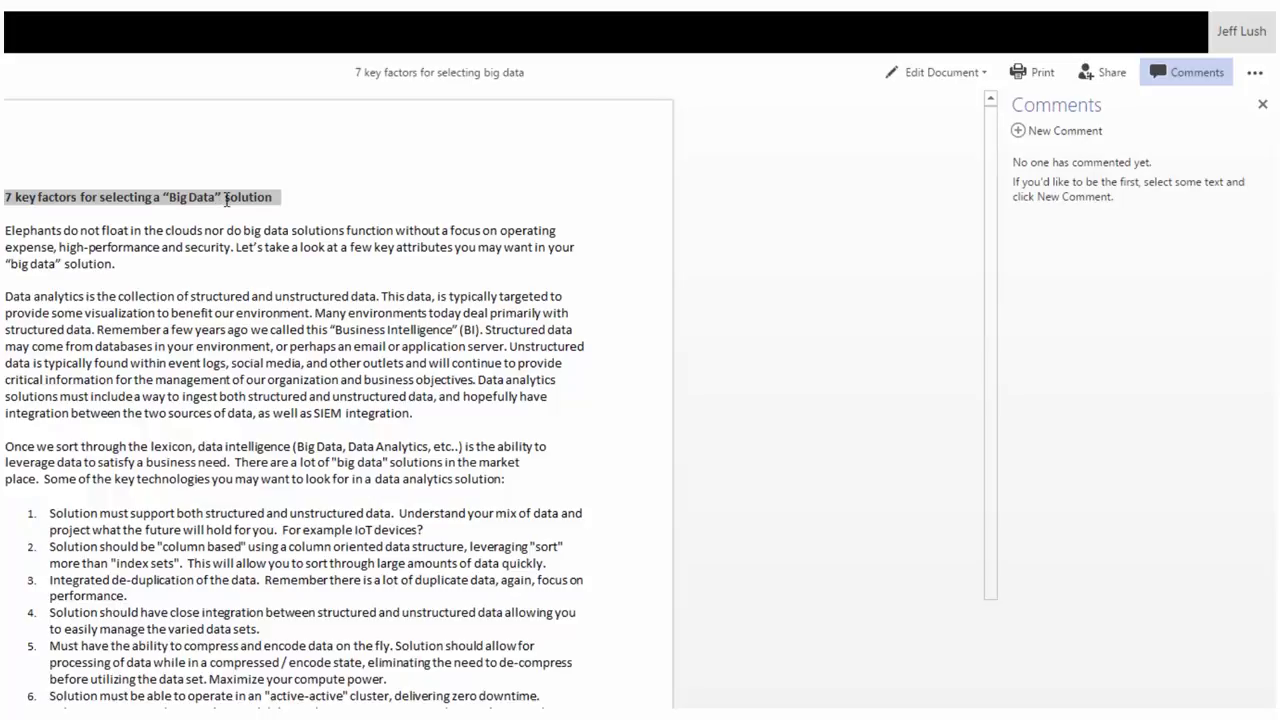
pyautogui.click(1020, 131)
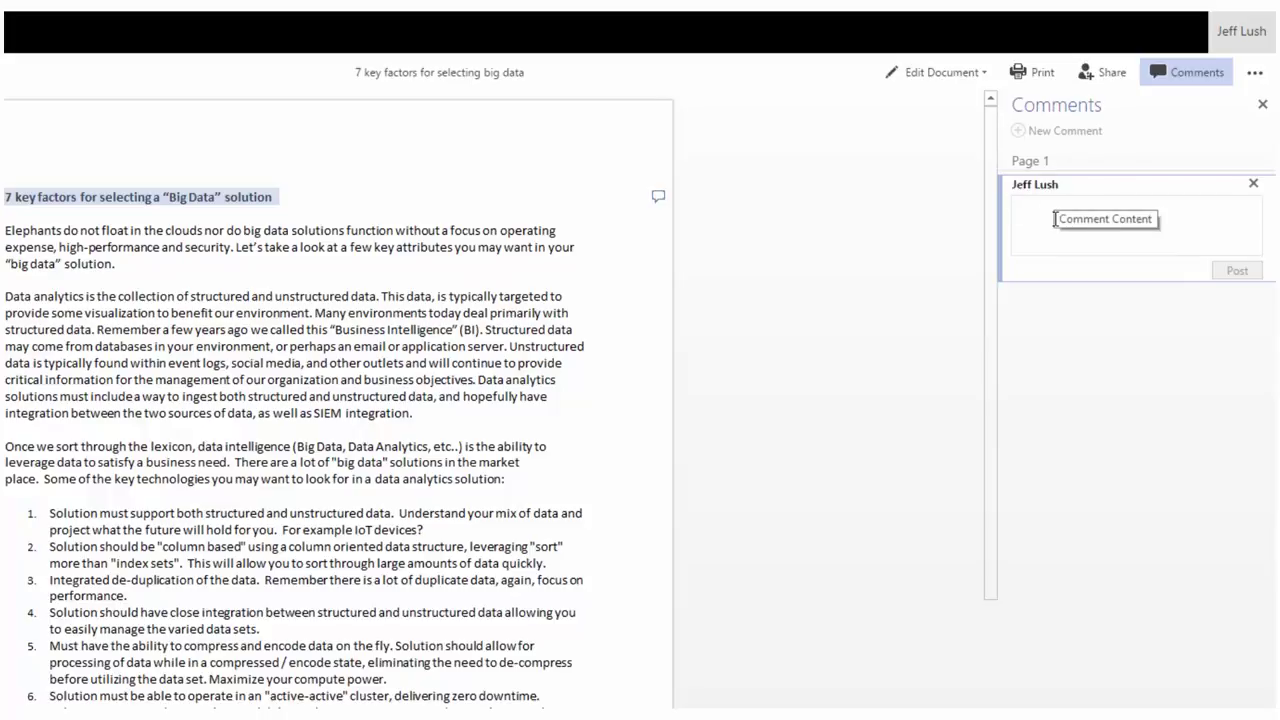
pyautogui.write('Shoul')
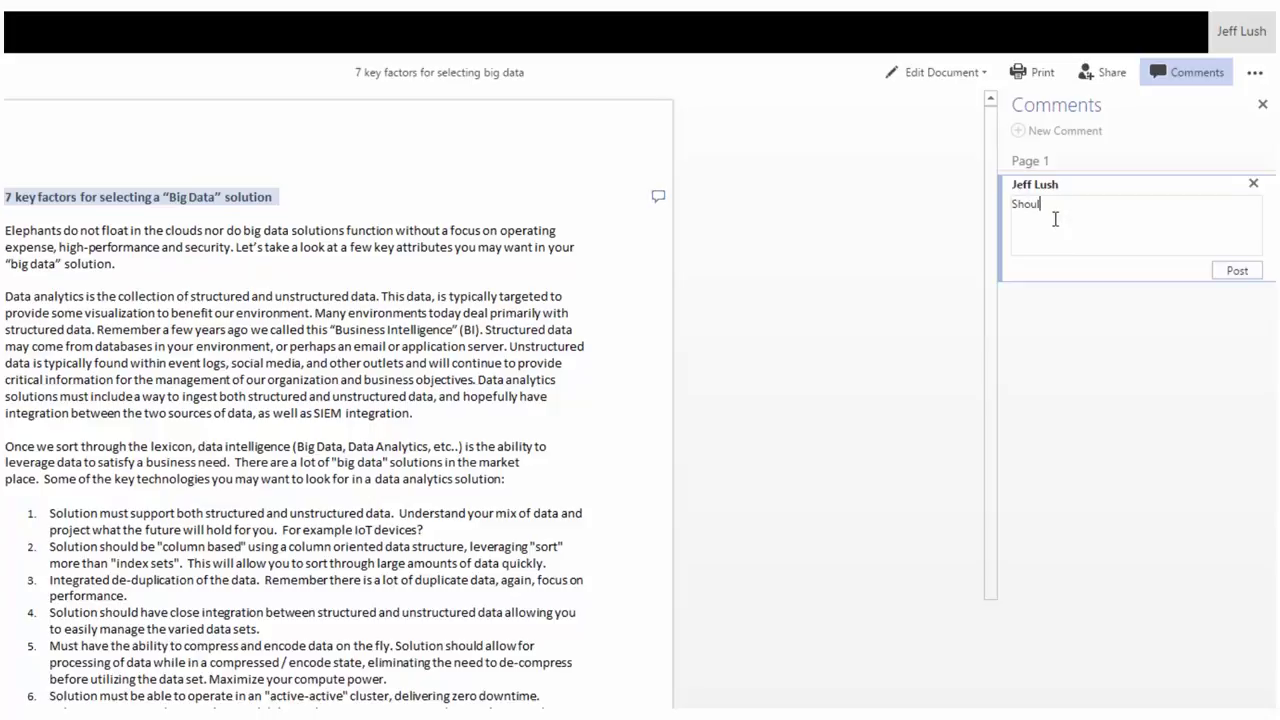
pyautogui.write('d this say seven instead oif')
pyautogui.press('BackSpace')
pyautogui.write('7')
pyautogui.write('Mike')
pyautogui.write(':')
pyautogui.click(1240, 272)
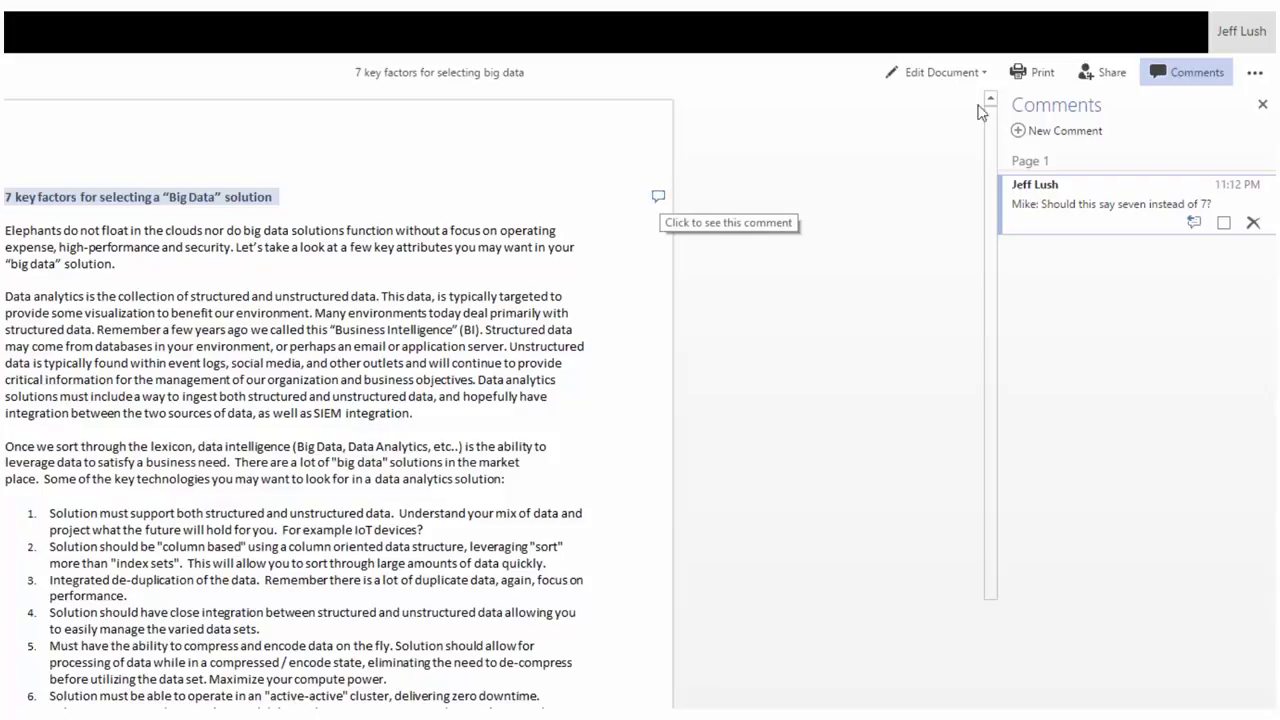
pyautogui.click(1195, 74)
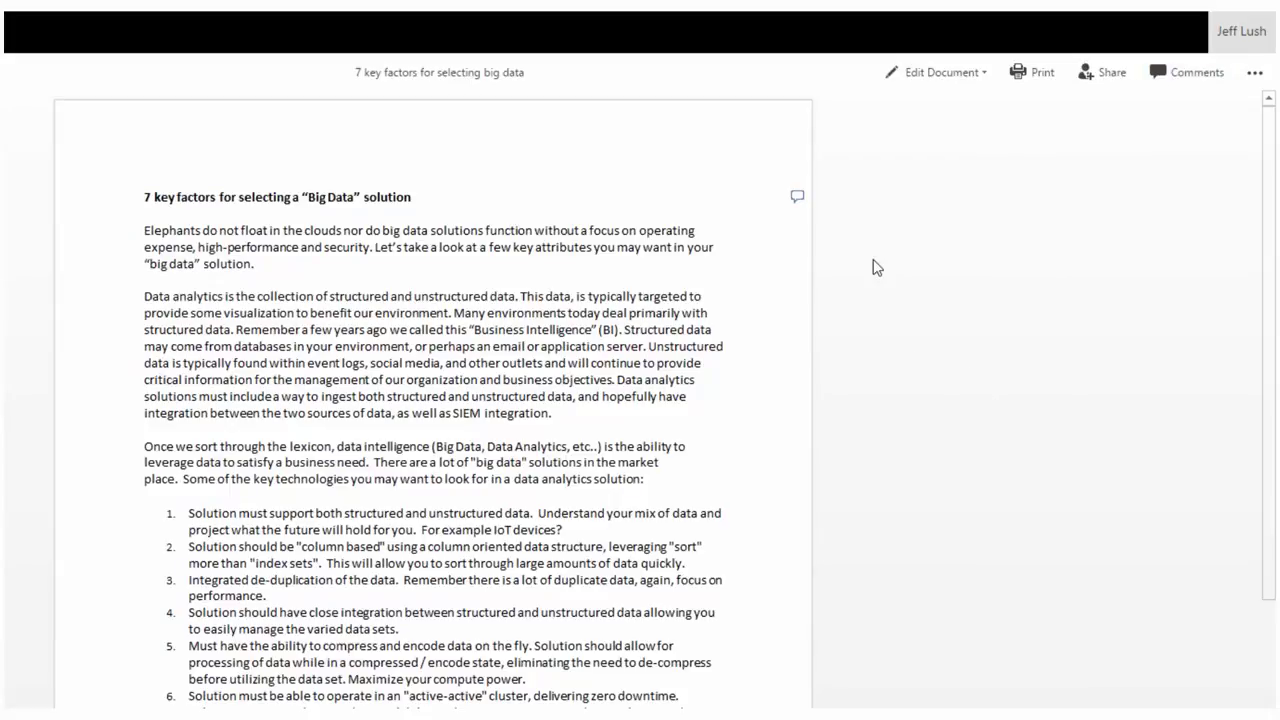
pyautogui.click(797, 197)
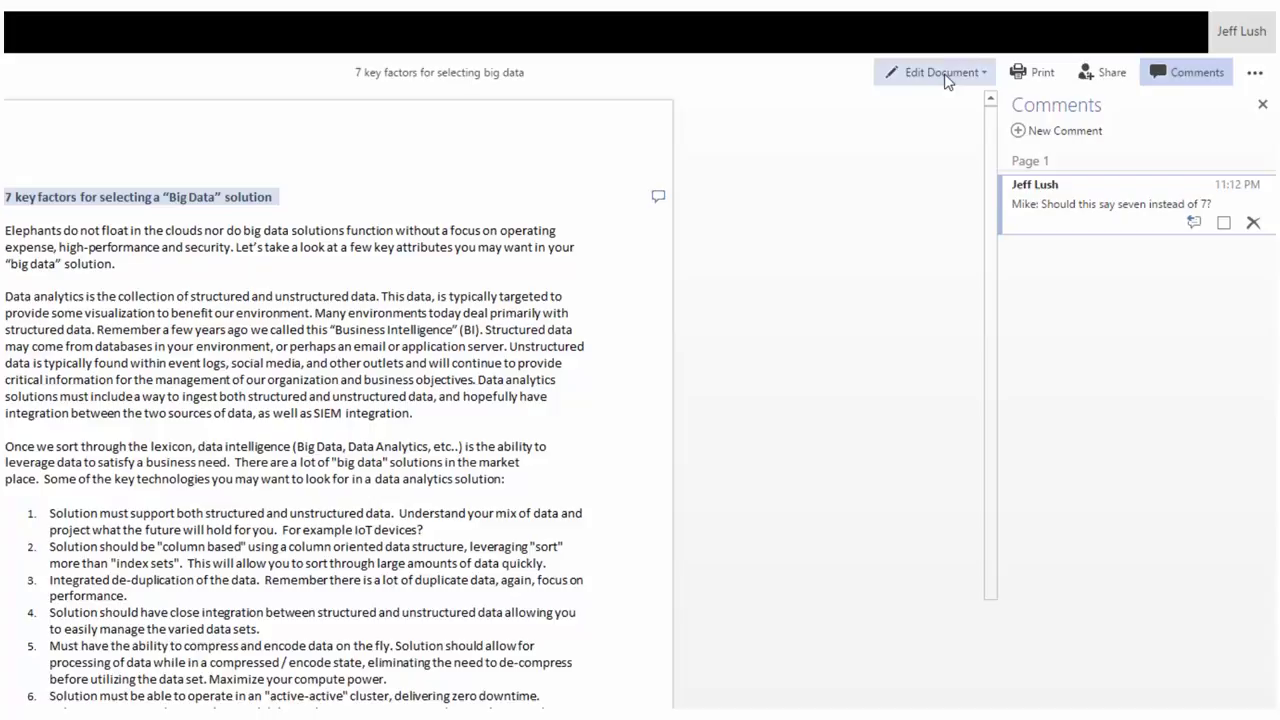
# Post a signed 'Sounds good' reply to the heading's comment, fixing the 'Soounds' typo first.
pyautogui.click(1196, 222)
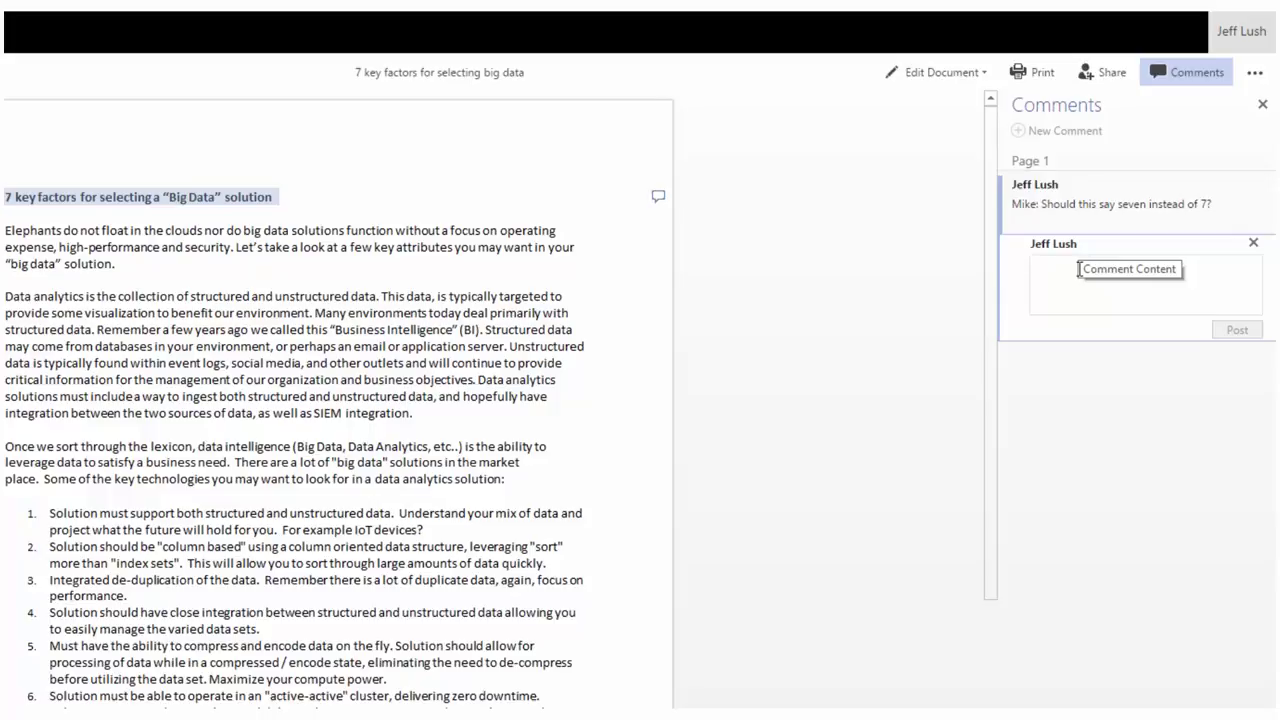
pyautogui.write('Jeff')
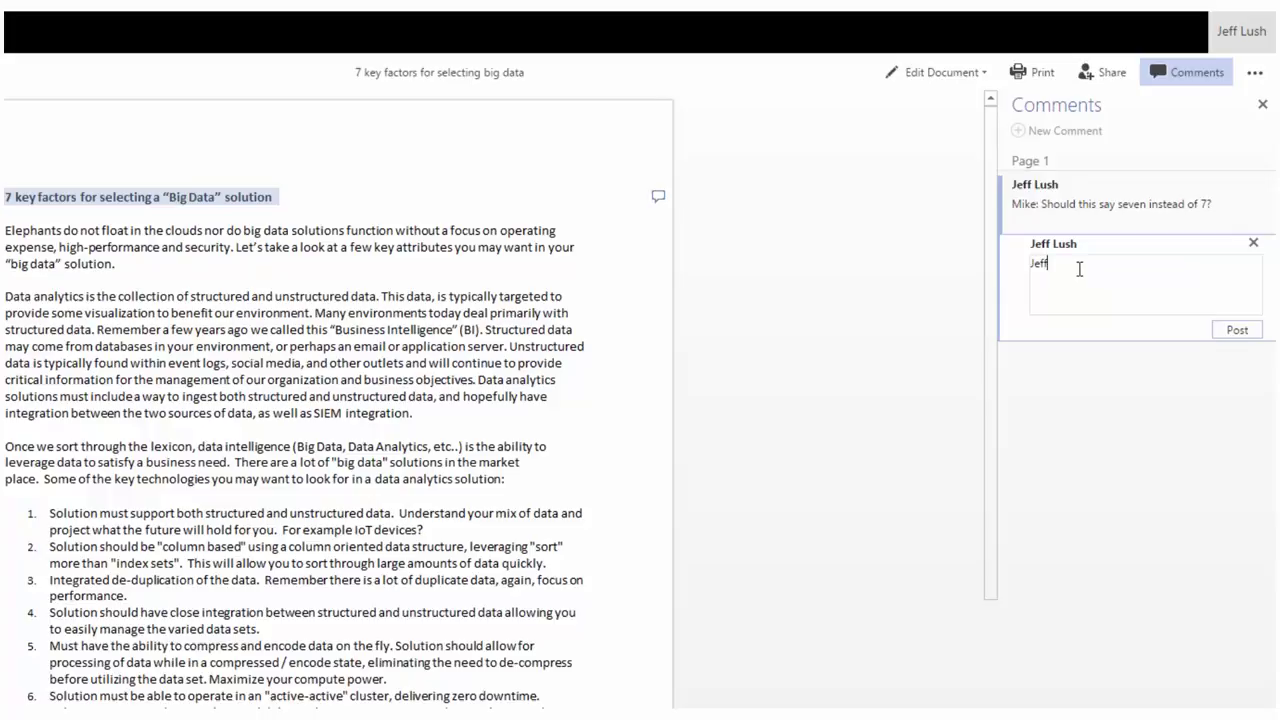
pyautogui.write(':  ')
pyautogui.write('So0and')
pyautogui.press('BackSpace')
pyautogui.press('BackSpace')
pyautogui.press('BackSpace')
pyautogui.press('BackSpace')
pyautogui.write('ounds good')
pyautogui.doubleClick(1078, 265)
pyautogui.click(1073, 265)
pyautogui.press('BackSpace')
pyautogui.click(1237, 330)
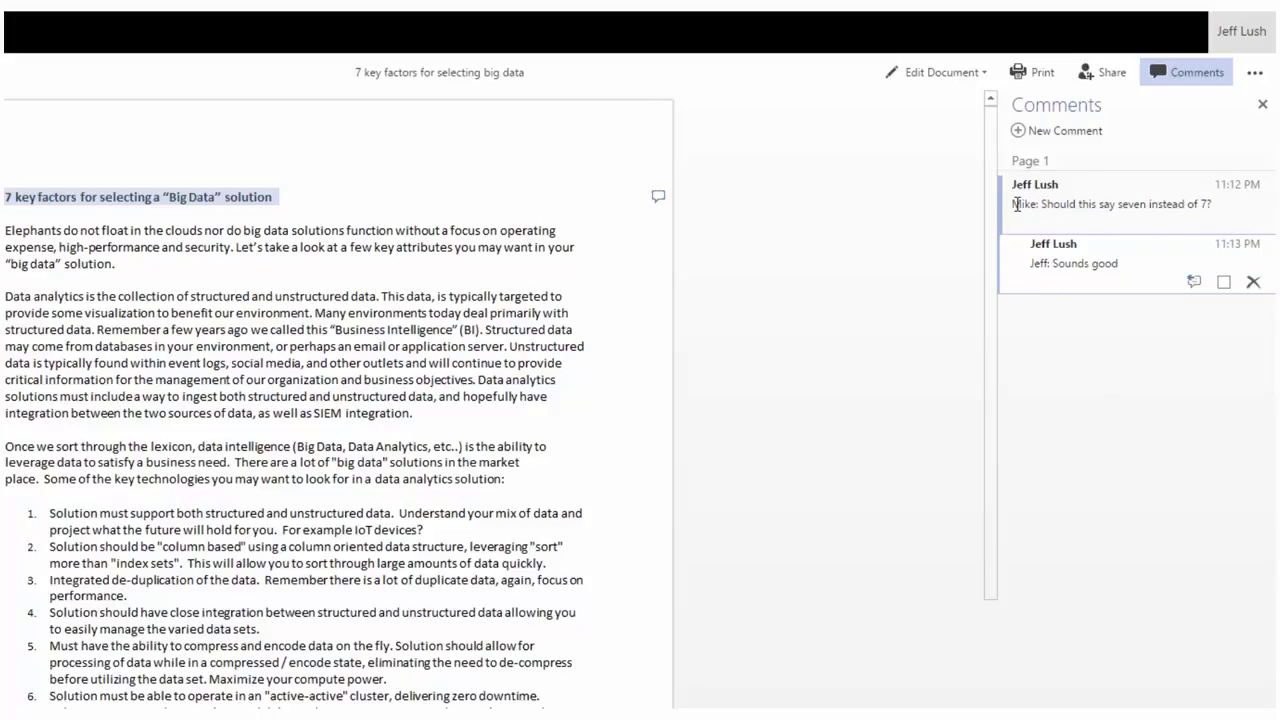
# Mark the 'Sounds good' reply as done, then reselect both comments to review the thread.
pyautogui.moveTo(1014, 203); pyautogui.dragTo(1046, 205)
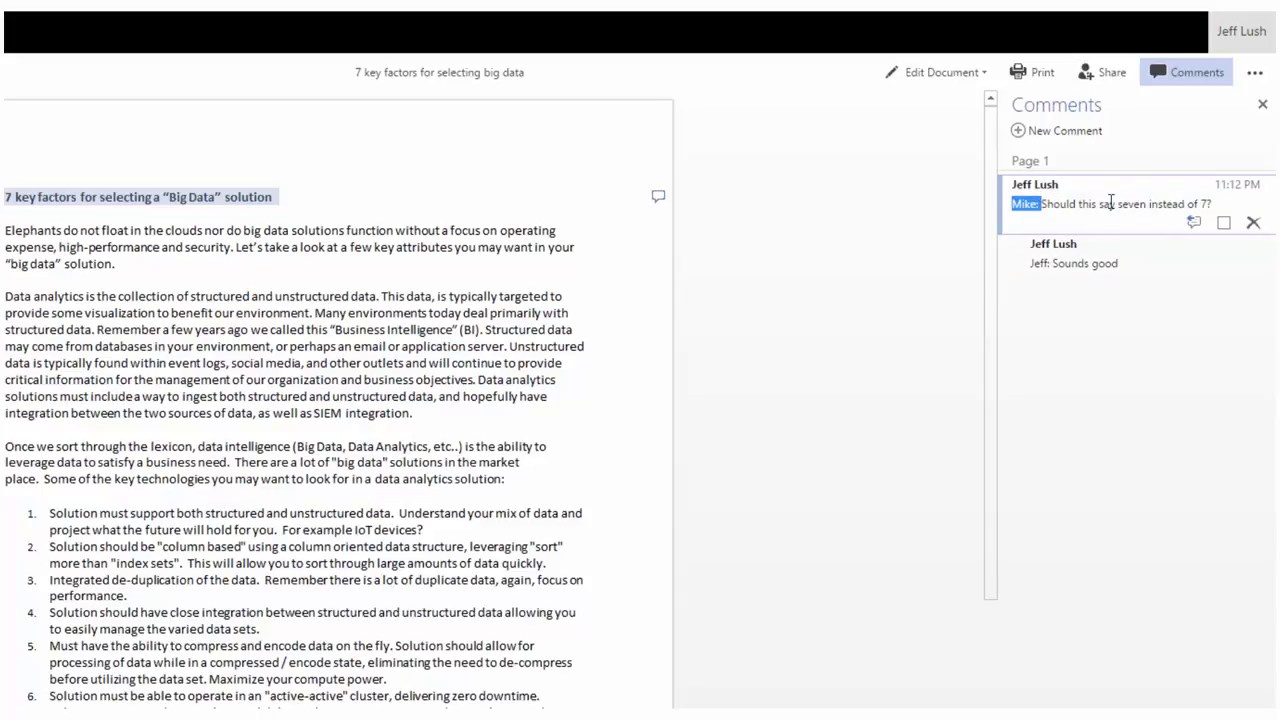
pyautogui.click(1066, 262)
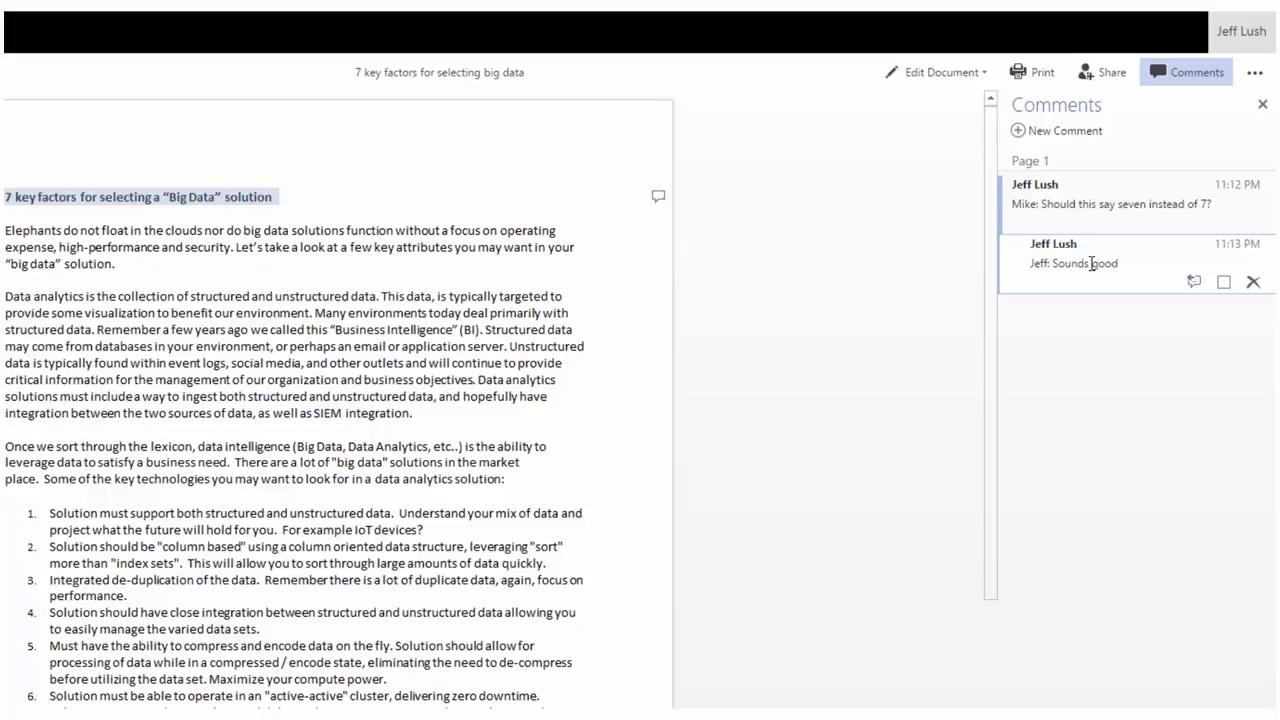
pyautogui.click(1224, 282)
pyautogui.click(1079, 203)
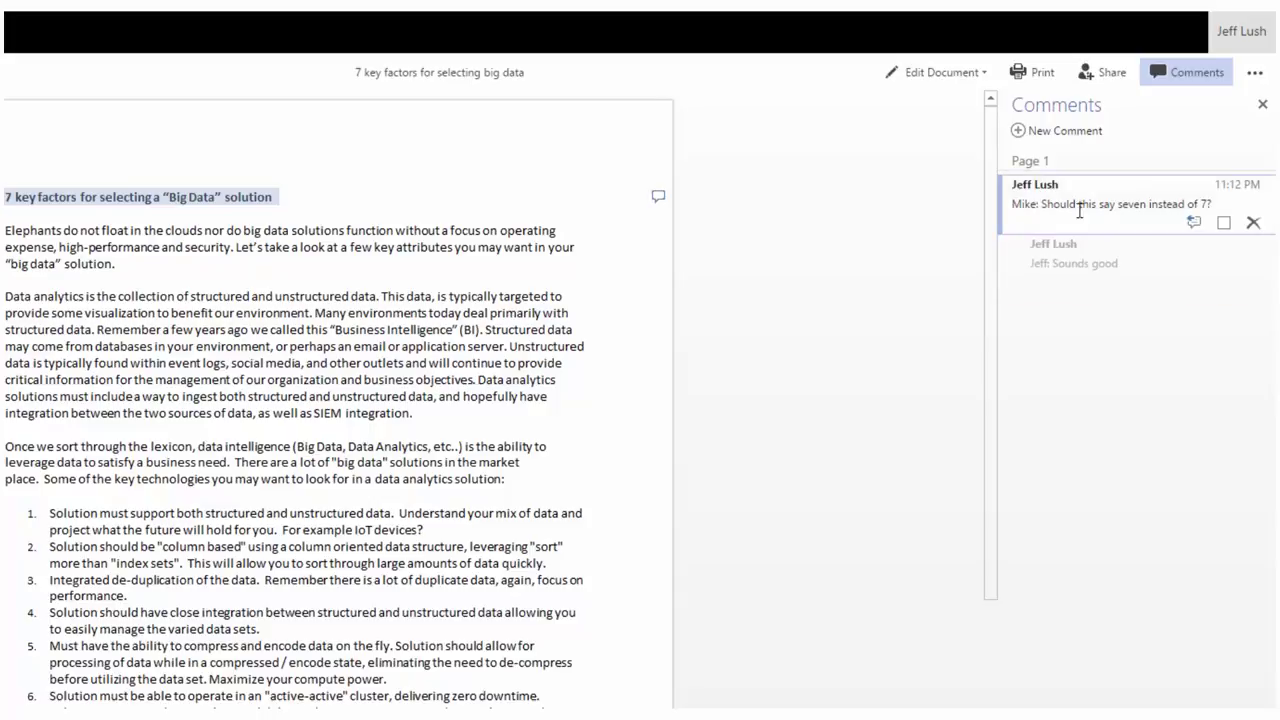
pyautogui.click(1055, 262)
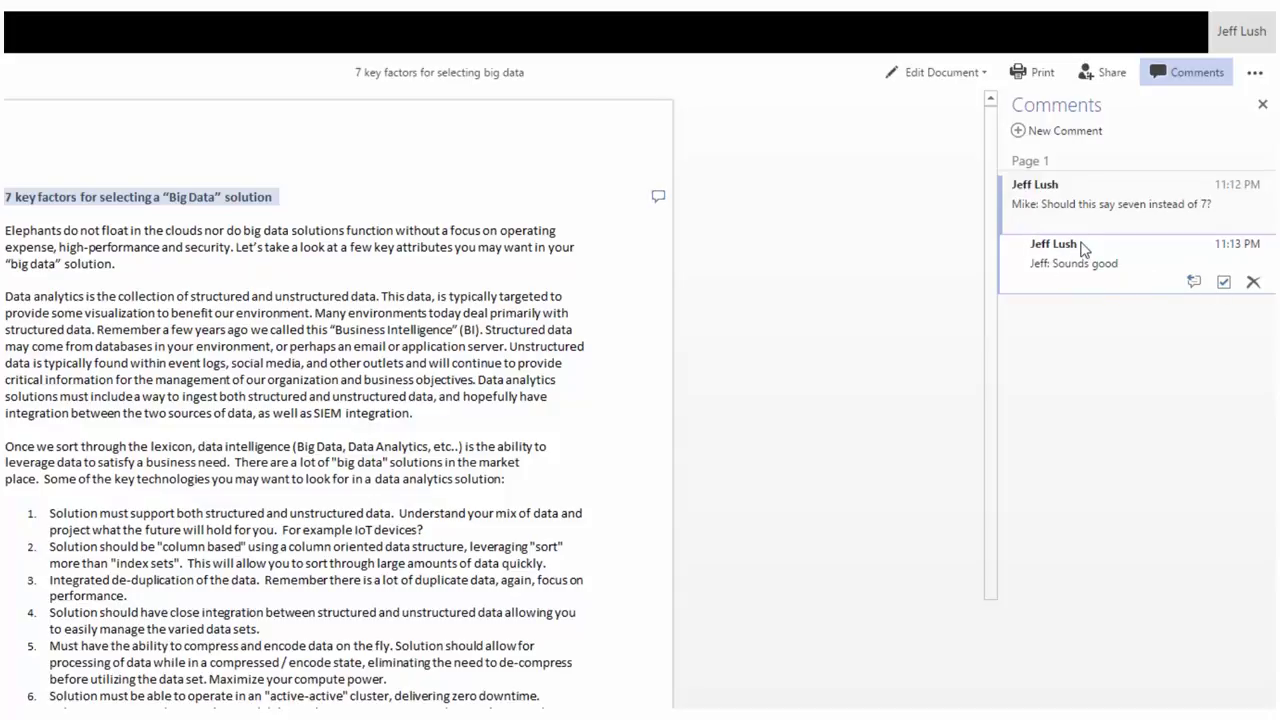
pyautogui.moveTo(1031, 244); pyautogui.dragTo(1061, 245)
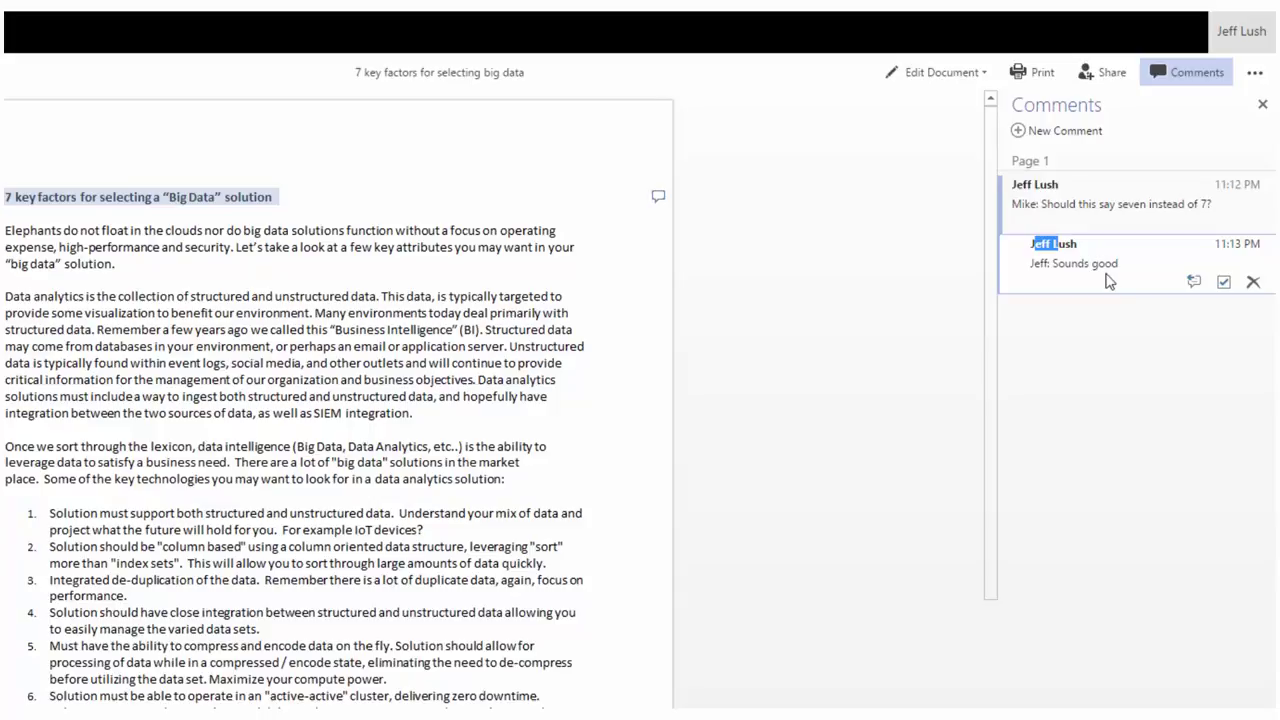
pyautogui.click(1087, 200)
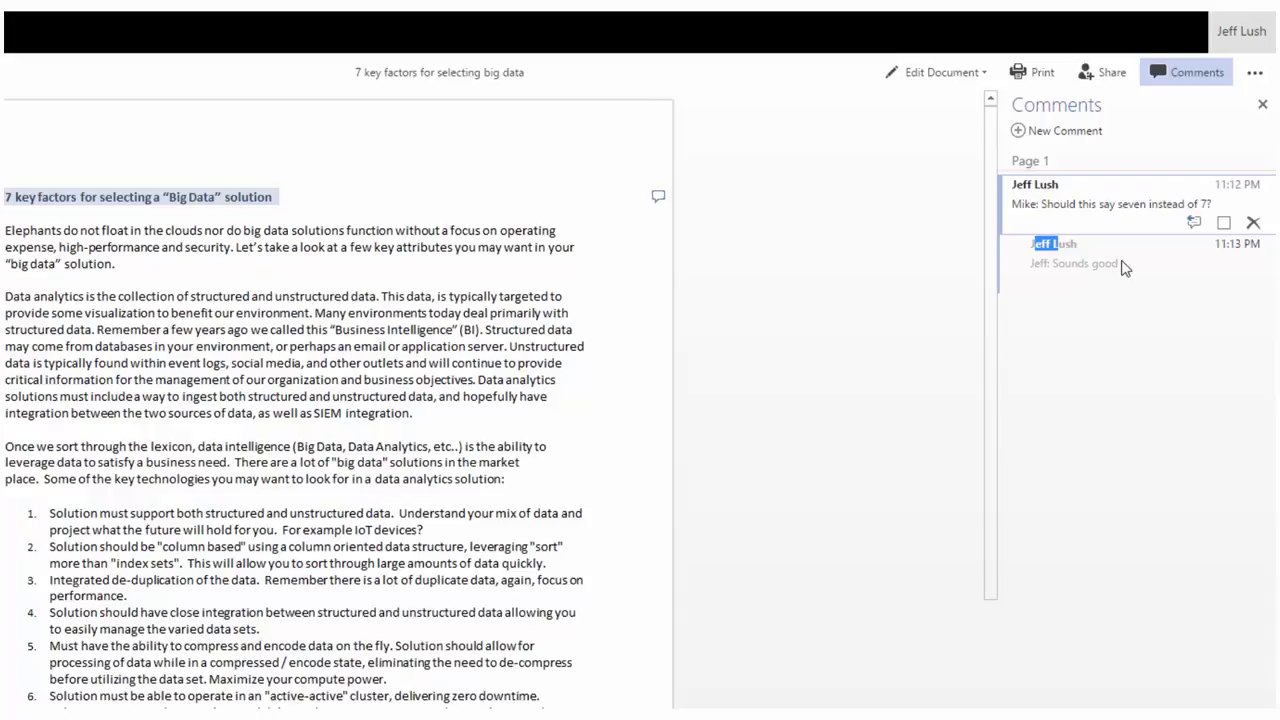
pyautogui.click(390, 288)
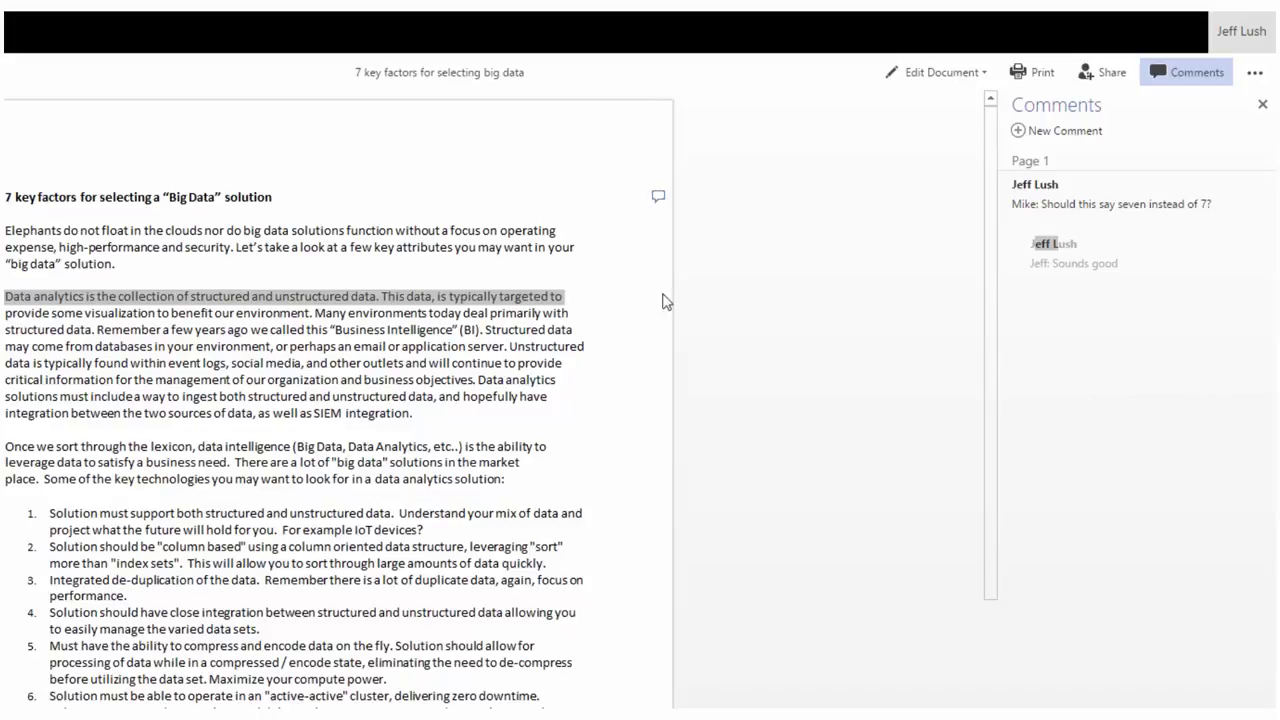
pyautogui.tripleClick(260, 200)
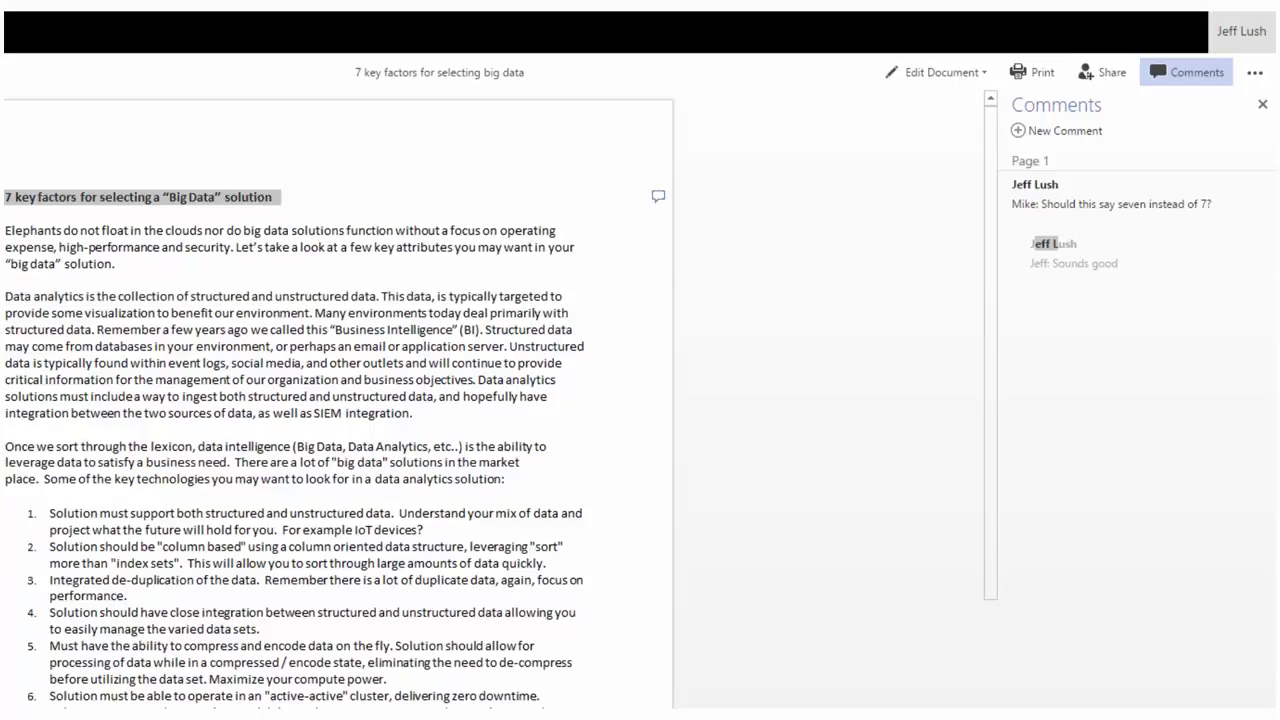
# Open the document for editing in the browser with Edit in Word Online.
pyautogui.click(946, 74)
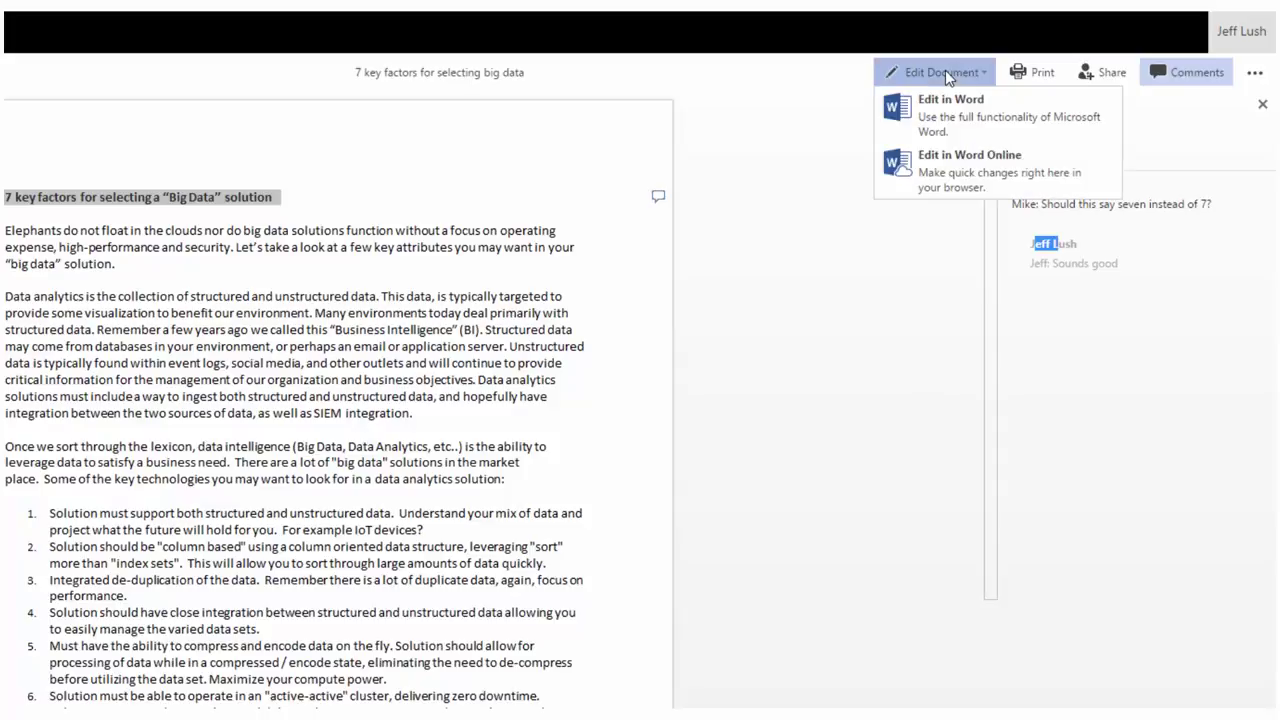
pyautogui.click(951, 172)
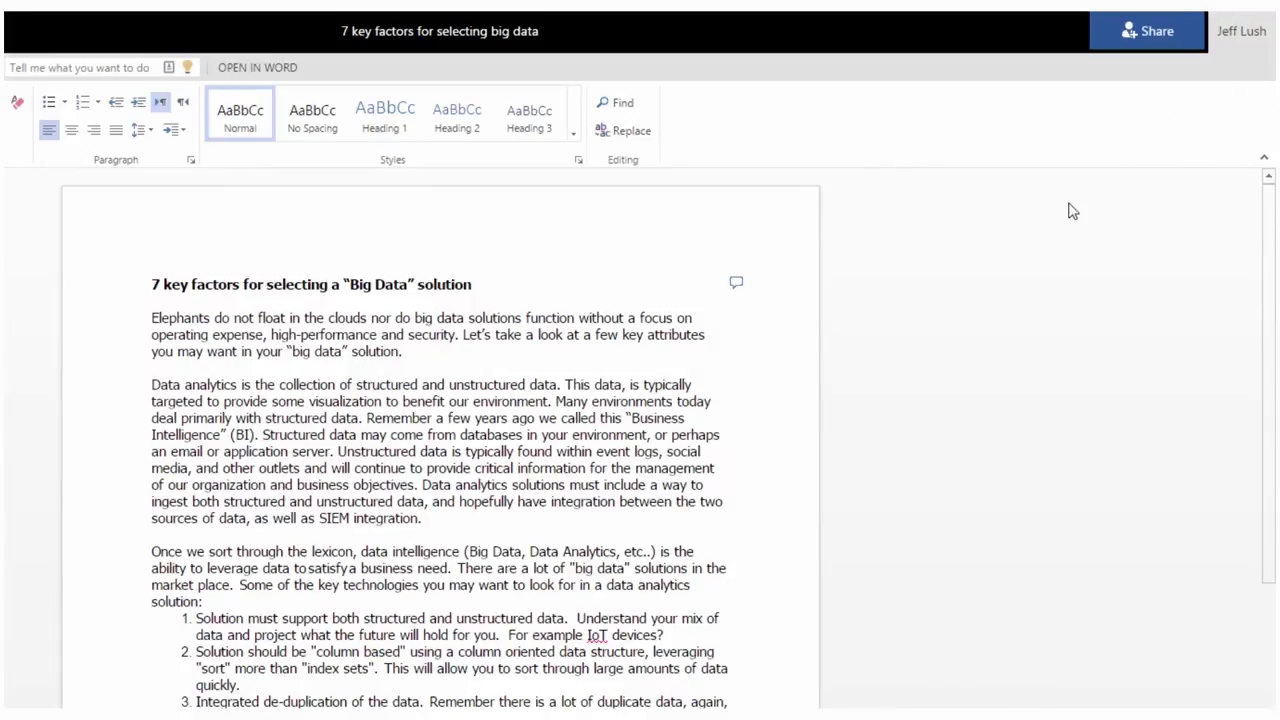
# Replace the leading '7' in the heading with 'Seven', as the comment suggested.
pyautogui.click(736, 283)
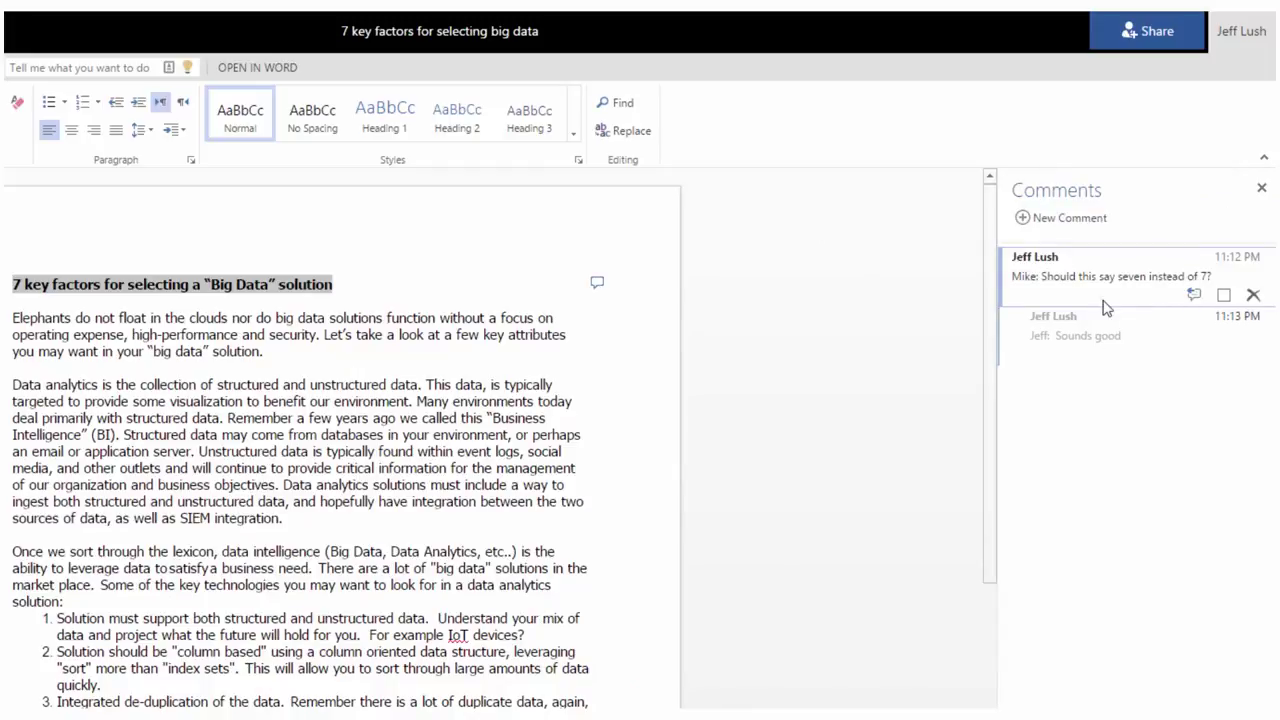
pyautogui.click(234, 295)
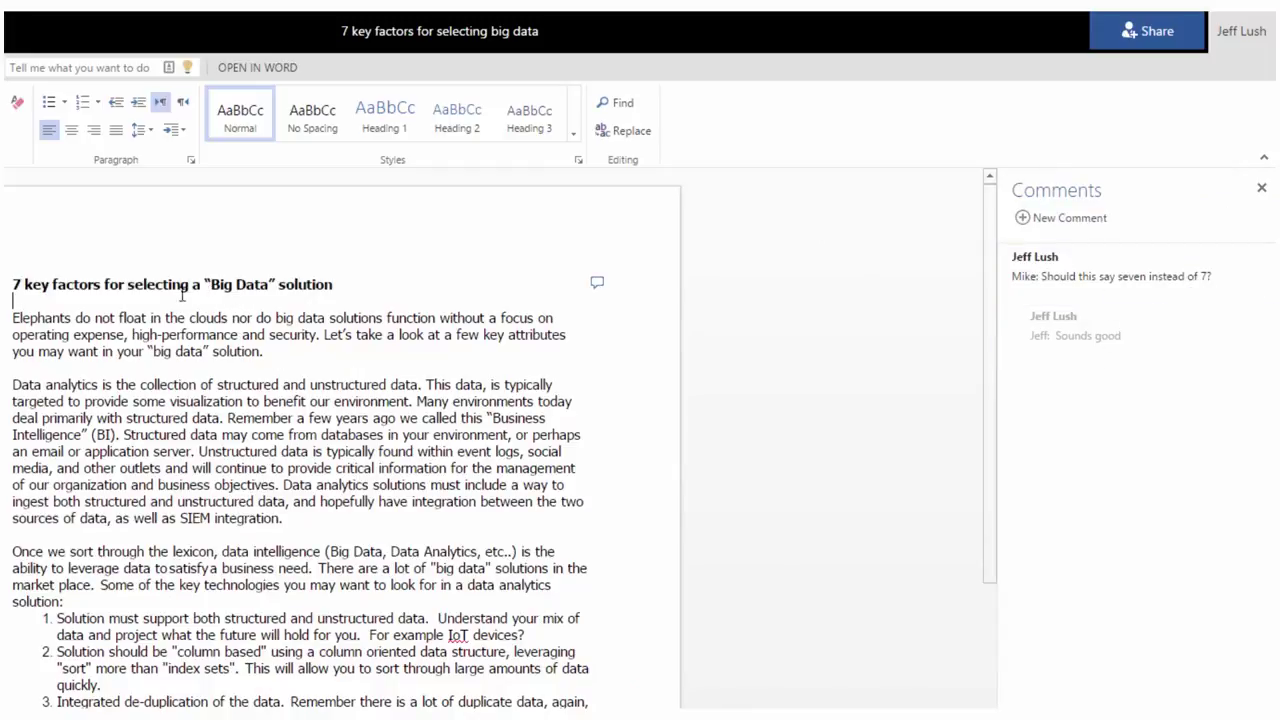
pyautogui.doubleClick(7, 287)
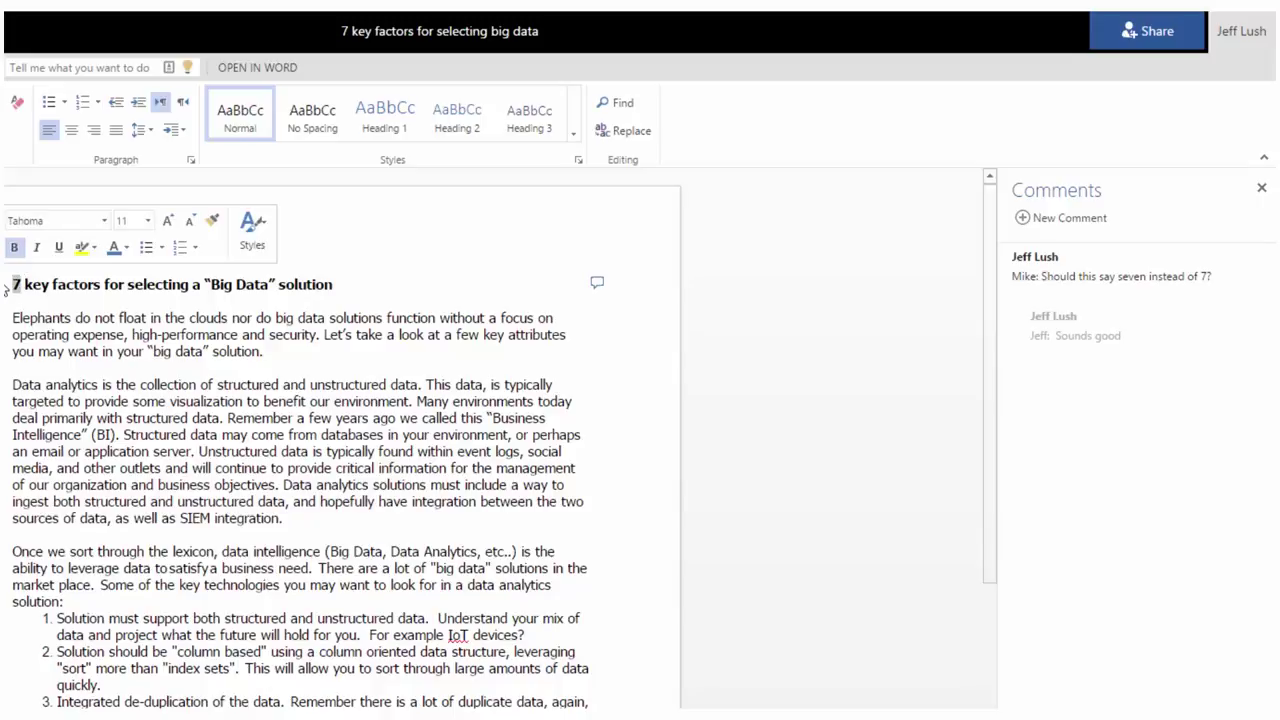
pyautogui.write('Seven')
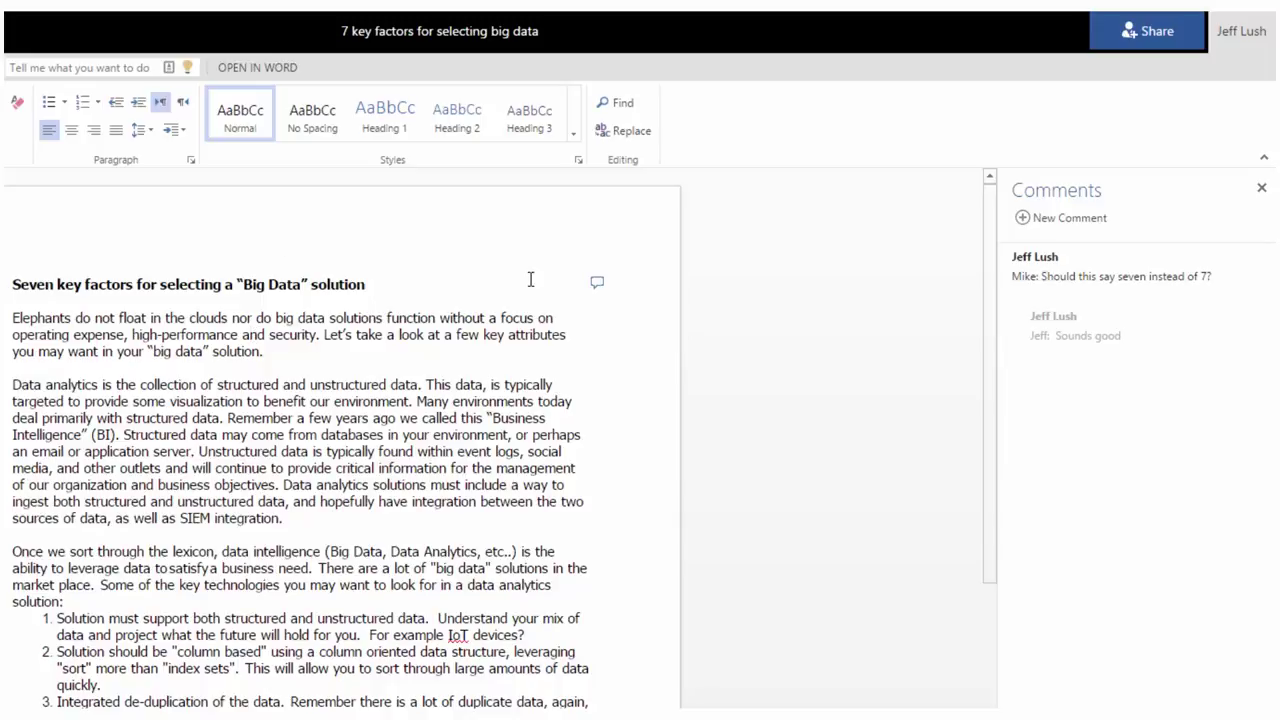
# Mark the original seven-versus-7 comment as done, resolving the whole thread.
pyautogui.click(1170, 270)
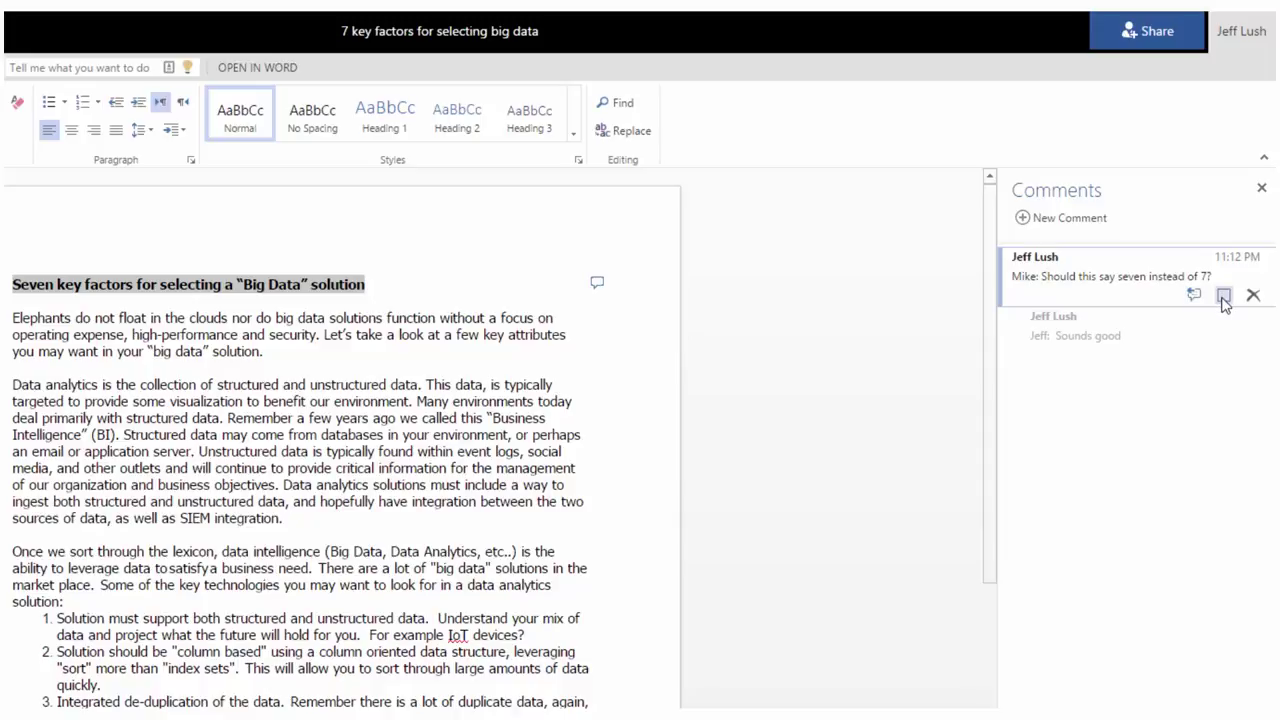
pyautogui.click(870, 330)
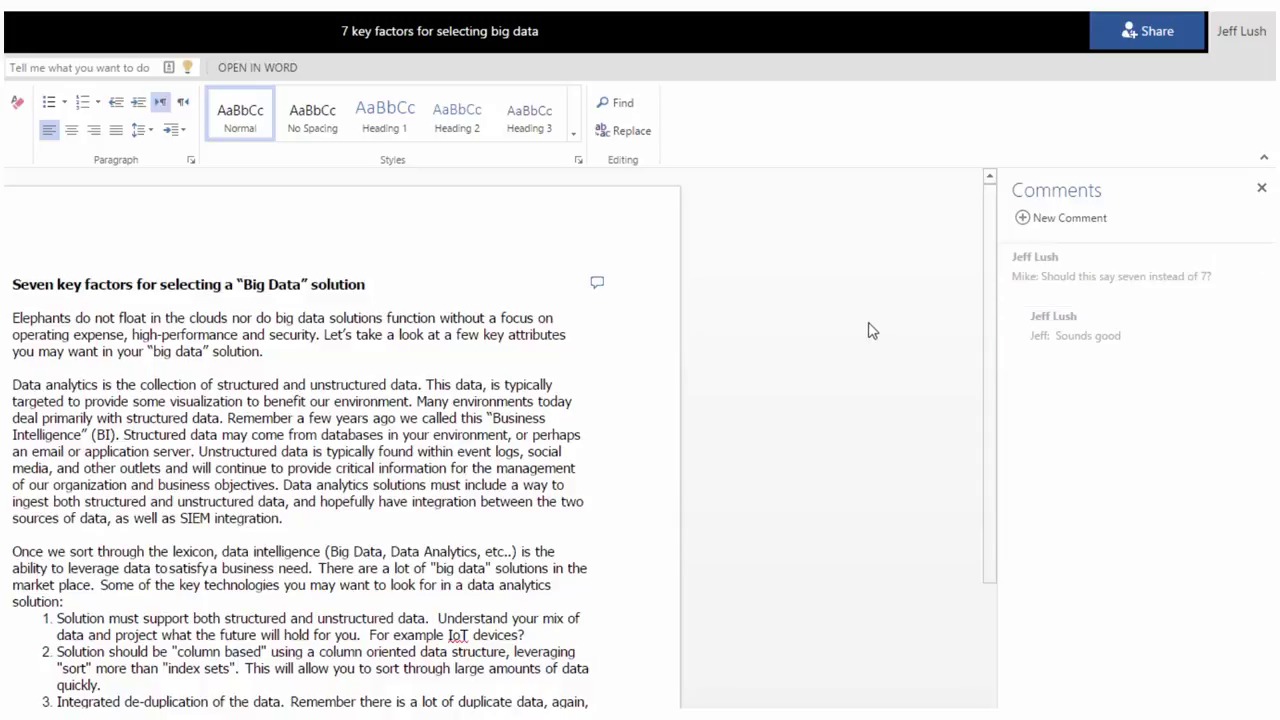
pyautogui.click(1148, 280)
pyautogui.click(920, 306)
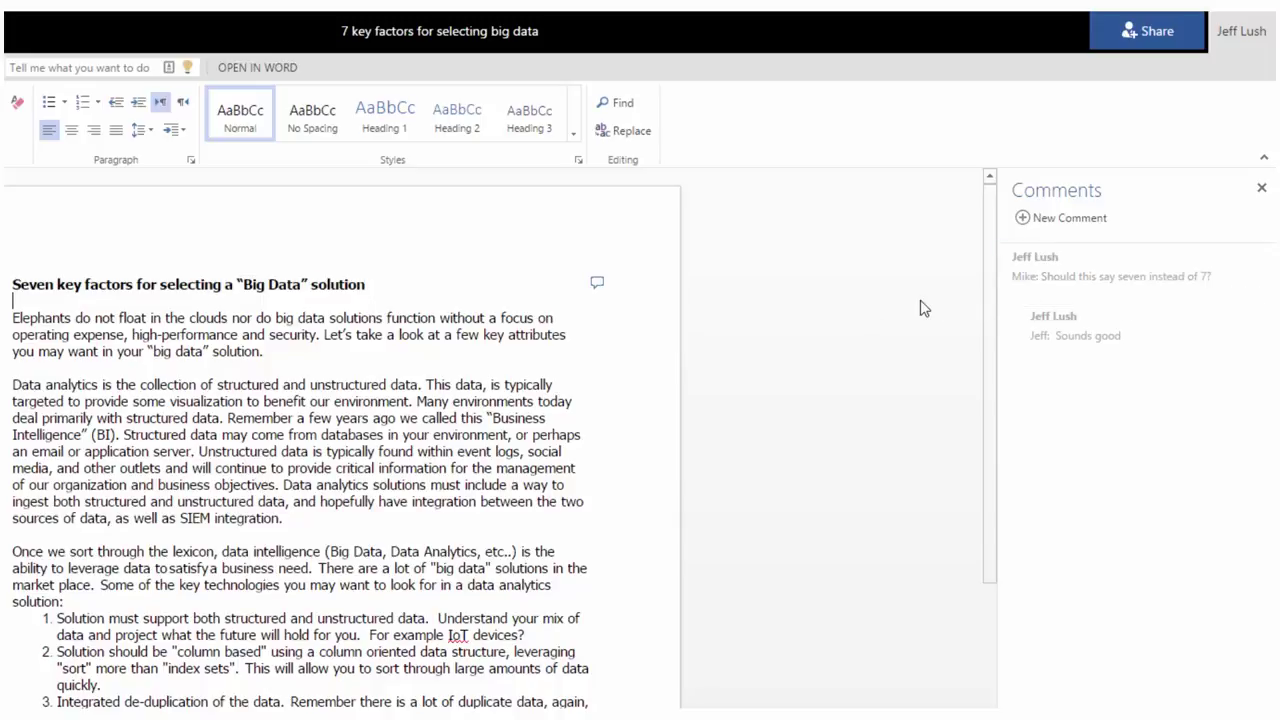